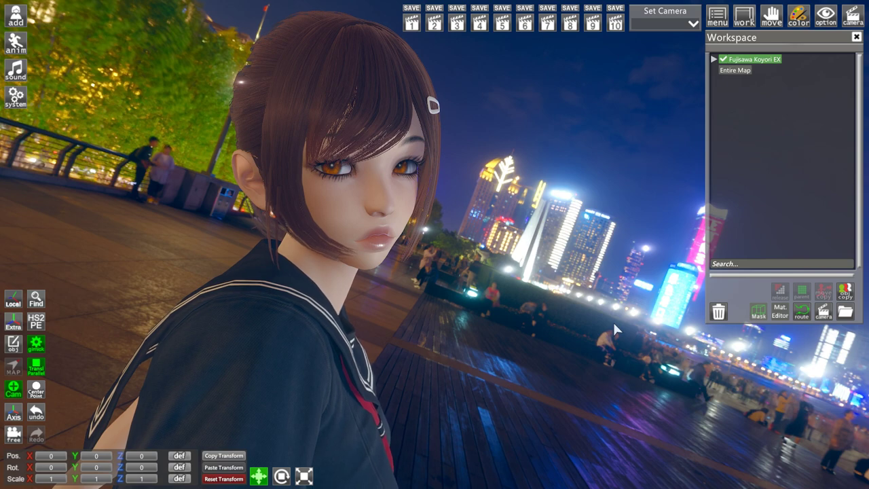
Step: Take print-screen captures of the studio scene showing the character against the night city
{"action": "key", "text": "Print"}
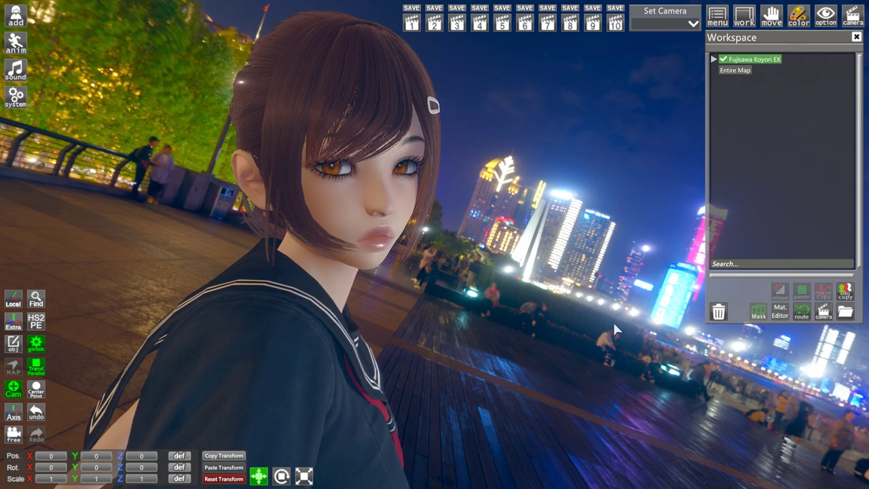
{"action": "key", "text": "Print"}
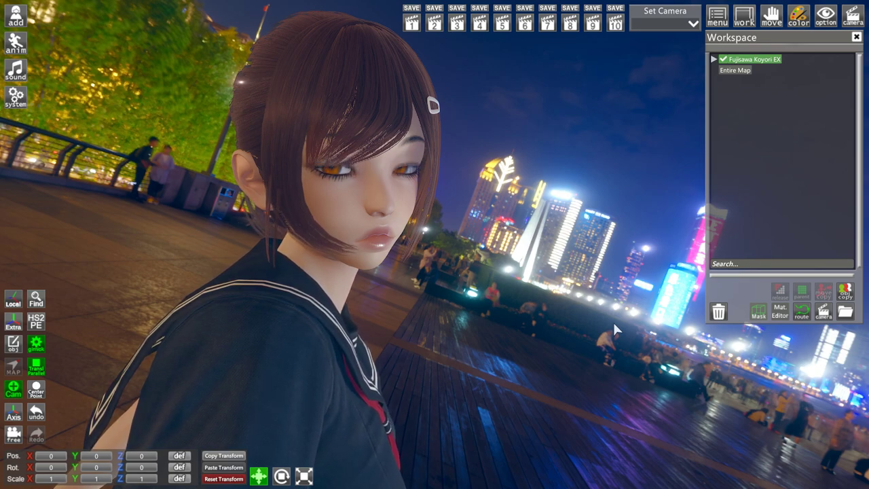
Step: Open the plugin settings and filter them by "screensh" to find the Screenshot Manager options
{"action": "key", "text": "F1"}
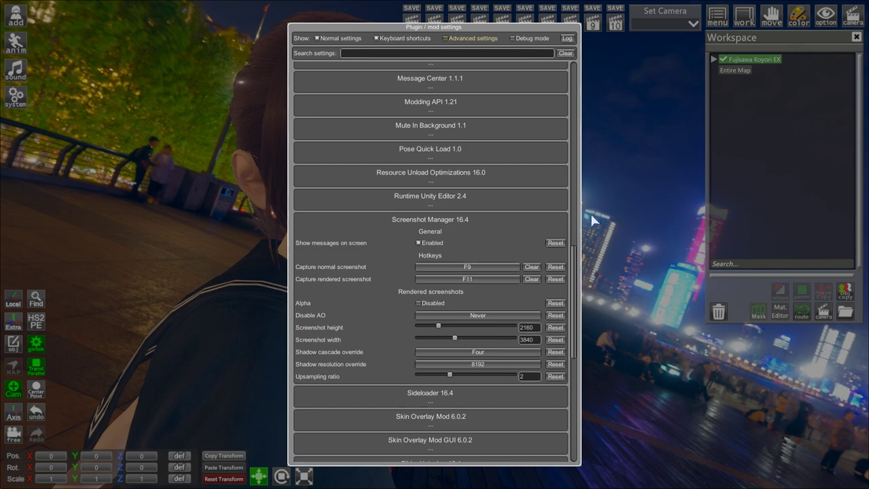
{"action": "scroll", "coordinate": [461, 189], "scroll_direction": "up", "scroll_amount": 12}
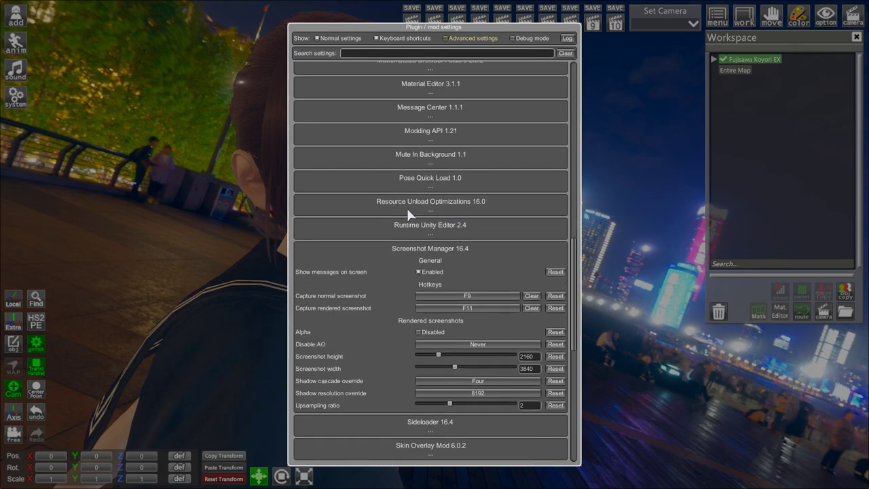
{"action": "scroll", "coordinate": [422, 194], "scroll_direction": "up", "scroll_amount": 4}
{"action": "scroll", "coordinate": [423, 194], "scroll_direction": "down", "scroll_amount": 12}
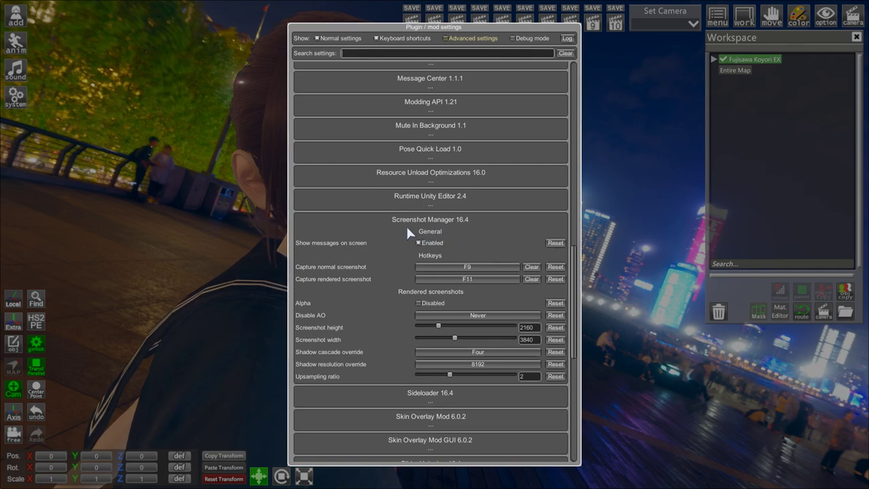
{"action": "left_click", "coordinate": [355, 55]}
{"action": "type", "text": "screens"}
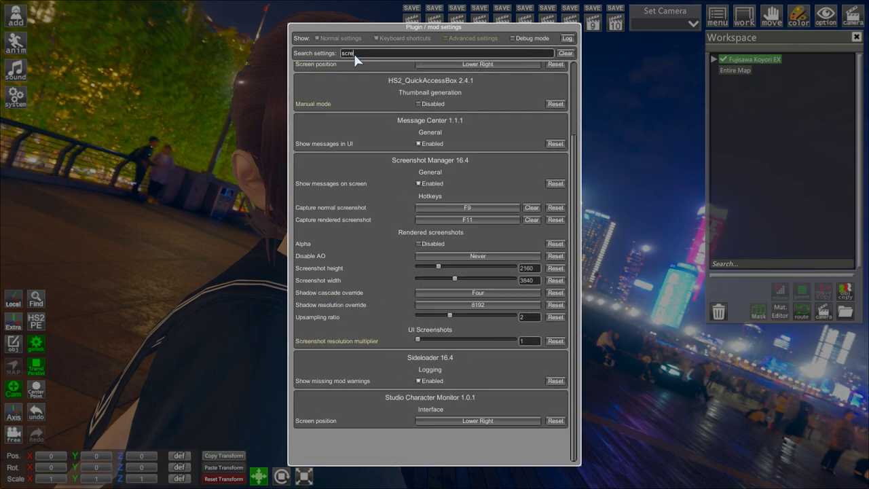
{"action": "type", "text": "h"}
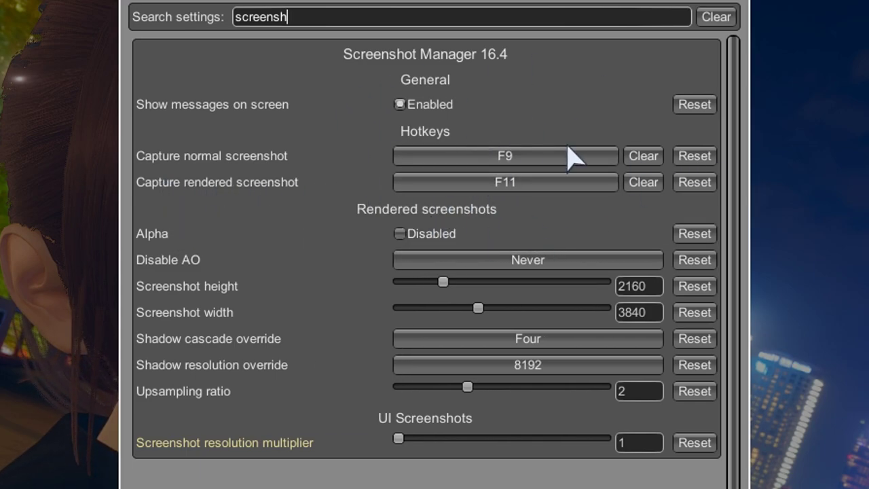
Step: Review the Screenshot Manager's capture hotkeys and rendered screenshot options, and close the plugin settings
{"action": "left_click", "coordinate": [502, 151]}
{"action": "key", "text": "Escape"}
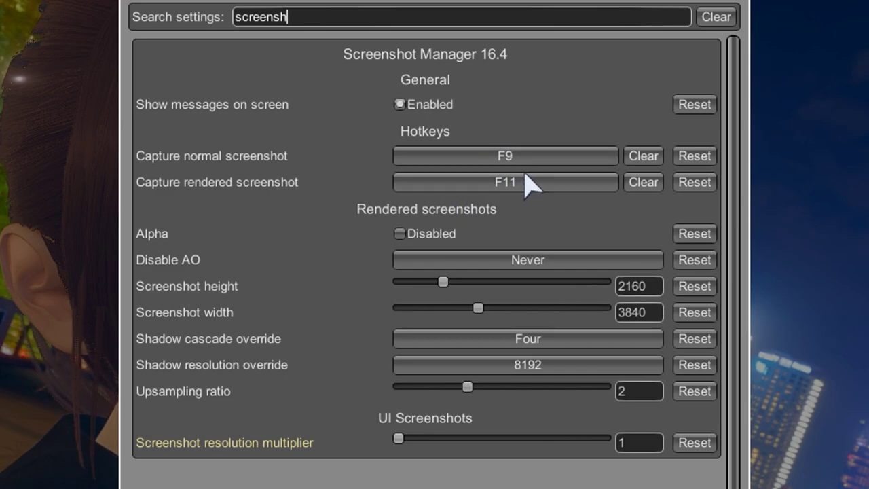
{"action": "mouse_move", "coordinate": [237, 271]}
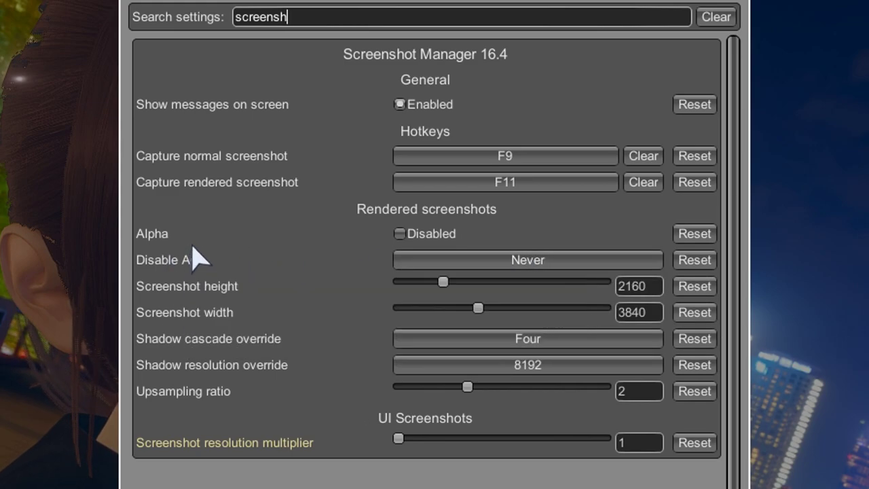
{"action": "mouse_move", "coordinate": [162, 227]}
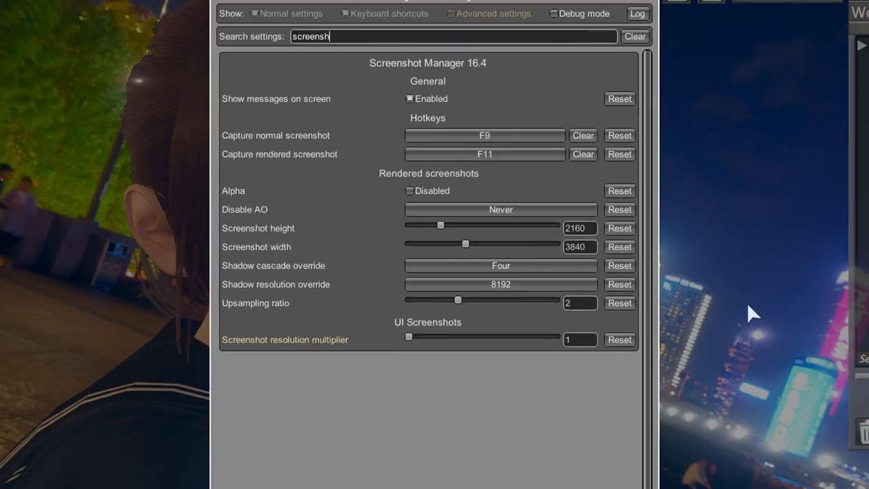
{"action": "key", "text": "F1"}
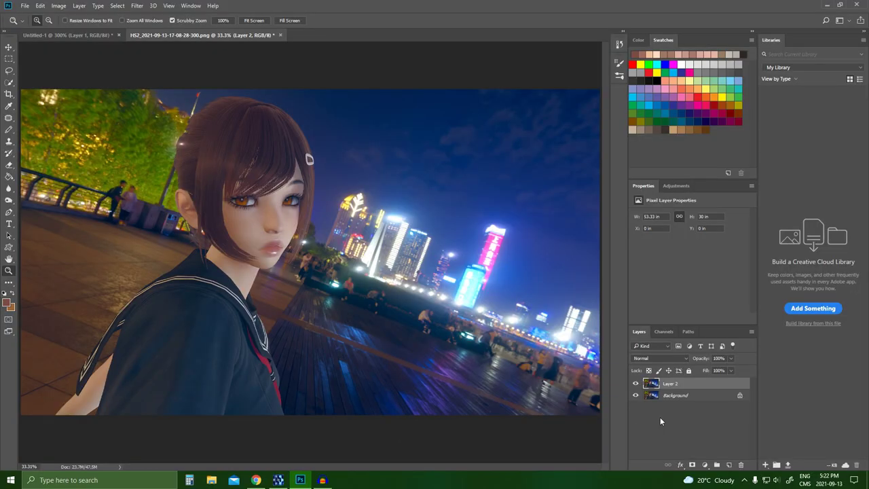
Step: In Photoshop, rename Layer 2 as Print Screen and the Background layer as Rendered
{"action": "double_click", "coordinate": [670, 384]}
{"action": "type", "text": "Print Screen"}
{"action": "key", "text": "Return"}
{"action": "double_click", "coordinate": [688, 399]}
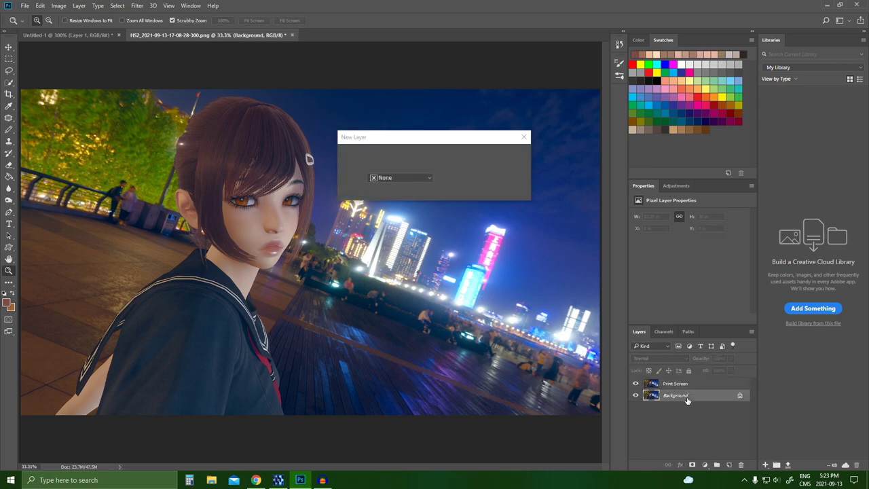
{"action": "key", "text": "BackSpace"}
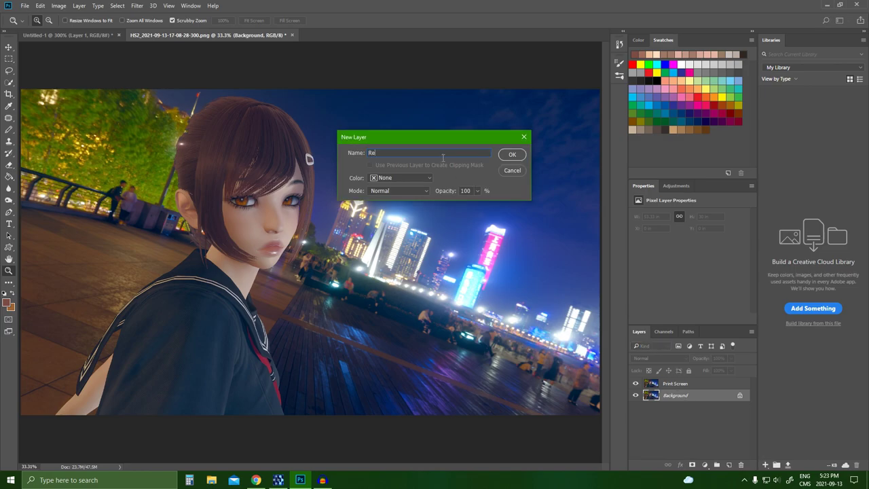
{"action": "key", "text": "Return"}
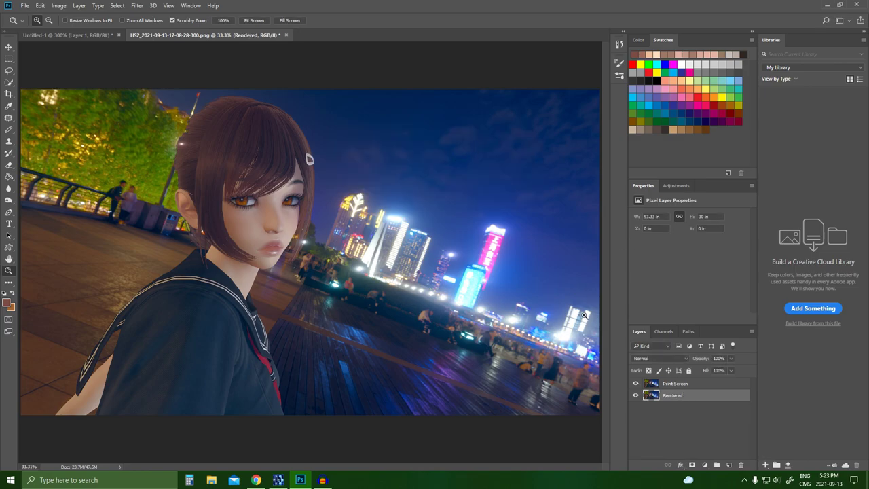
Step: Examine the hair and eyes of the Print Screen layer up close
{"action": "left_click", "coordinate": [683, 386]}
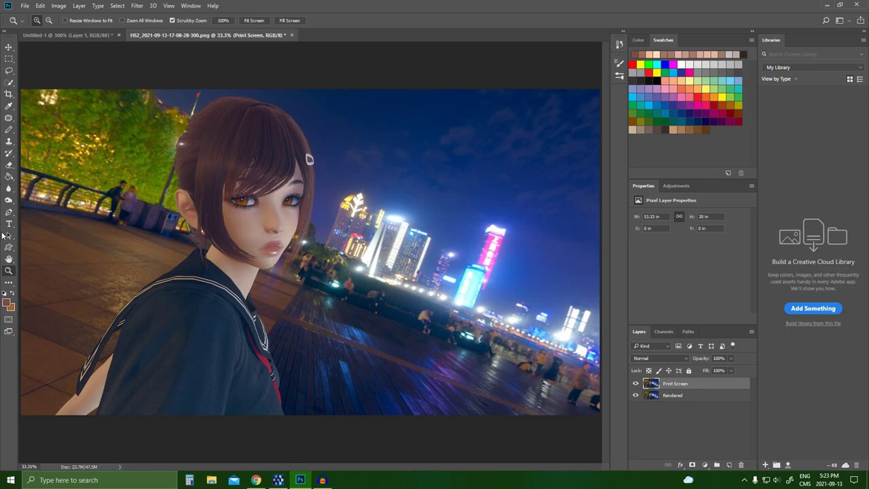
{"action": "left_click", "coordinate": [251, 199]}
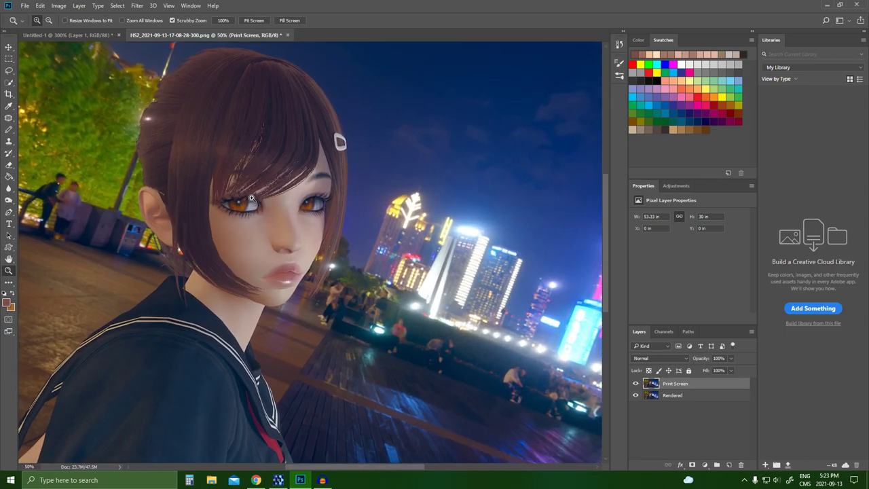
{"action": "left_click", "coordinate": [238, 195]}
{"action": "left_click", "coordinate": [221, 191]}
{"action": "left_click", "coordinate": [221, 190]}
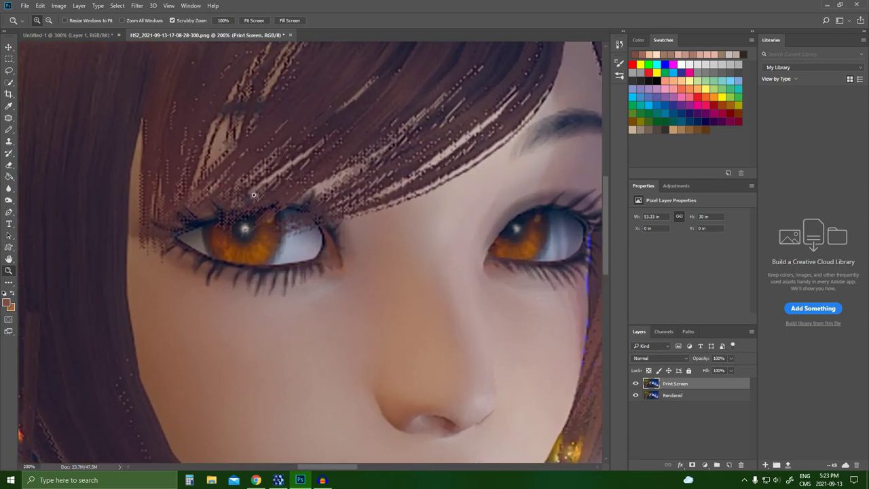
{"action": "right_click", "coordinate": [417, 212]}
{"action": "left_click", "coordinate": [446, 271]}
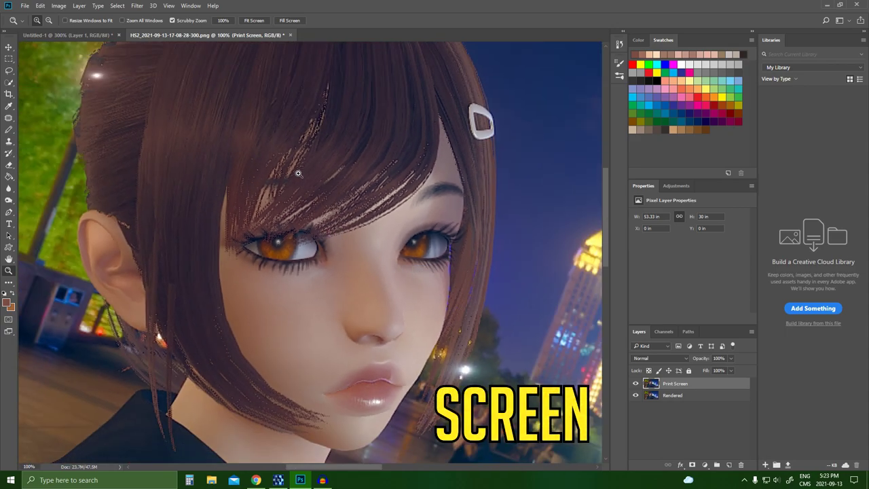
Step: Compare the hair and eyes between the two captures by repeatedly hiding and showing the Print Screen layer
{"action": "left_click", "coordinate": [636, 383]}
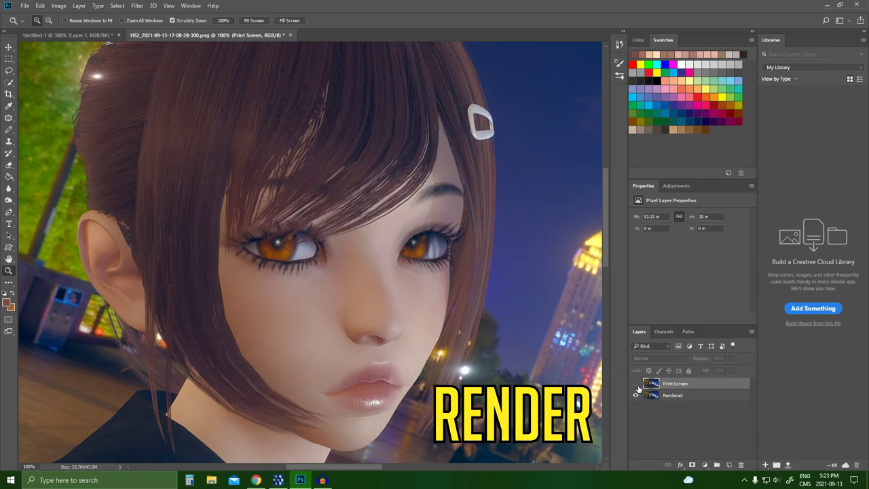
{"action": "left_click", "coordinate": [636, 384]}
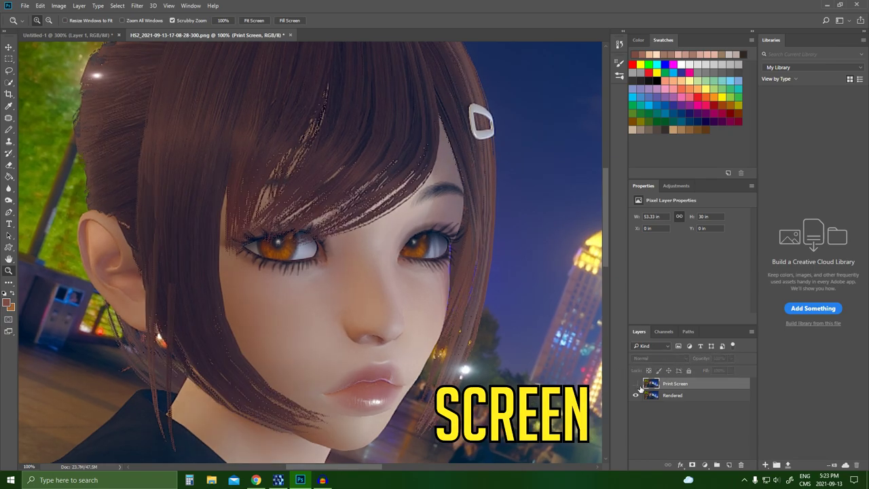
{"action": "left_click", "coordinate": [637, 384]}
{"action": "left_click", "coordinate": [637, 384]}
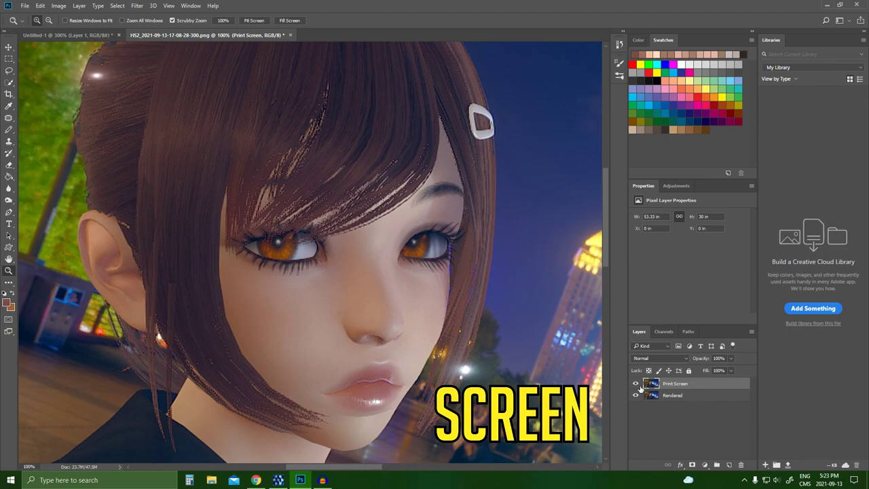
{"action": "left_click", "coordinate": [637, 385]}
{"action": "left_click", "coordinate": [637, 384]}
{"action": "left_click", "coordinate": [637, 384]}
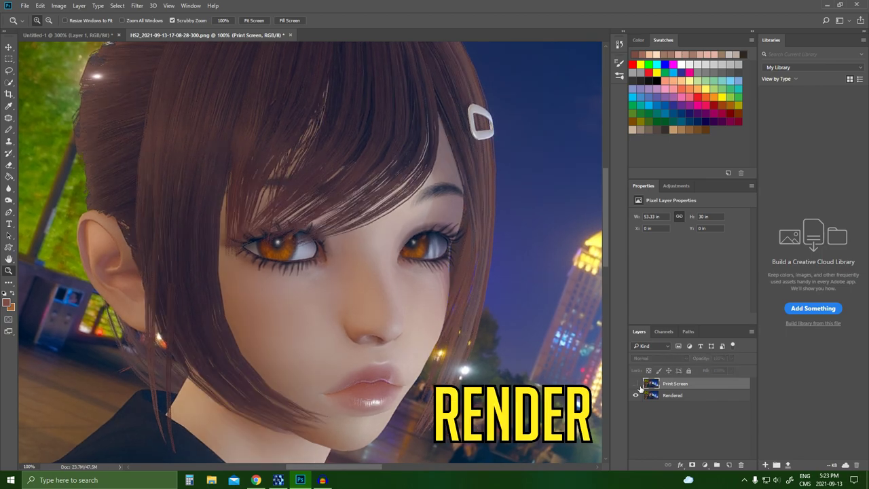
{"action": "left_click", "coordinate": [636, 384]}
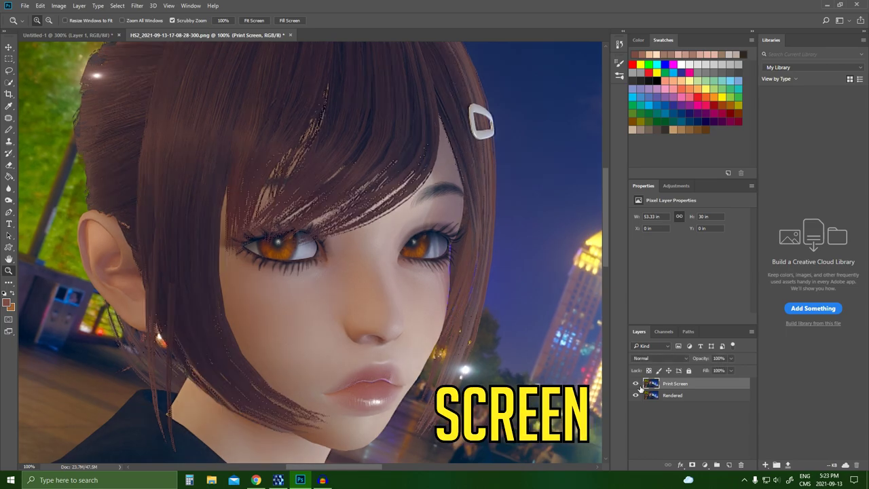
{"action": "left_click", "coordinate": [637, 384]}
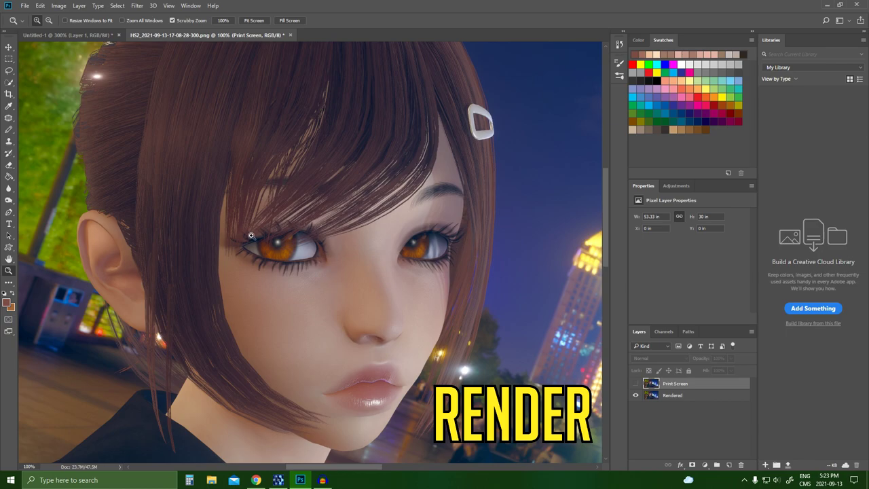
{"action": "left_click", "coordinate": [637, 384]}
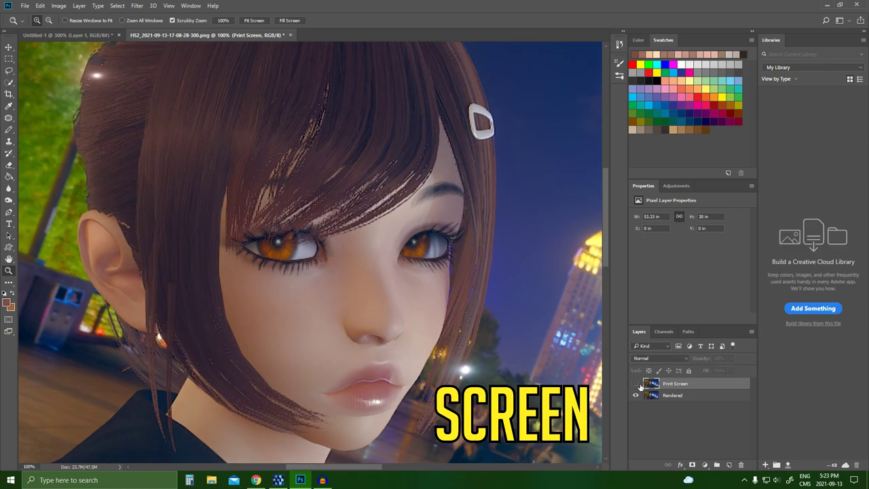
{"action": "left_click", "coordinate": [637, 384]}
{"action": "left_click", "coordinate": [637, 384]}
{"action": "left_click", "coordinate": [636, 384]}
Step: Compare the lips at 400% between the two captures by toggling the Print Screen layer's visibility
{"action": "scroll", "coordinate": [314, 324], "scroll_direction": "down", "scroll_amount": 3}
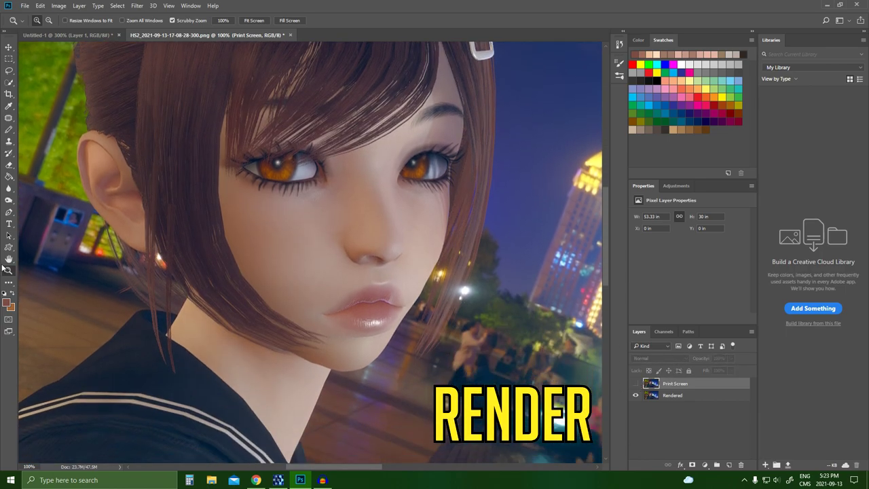
{"action": "left_click", "coordinate": [381, 328]}
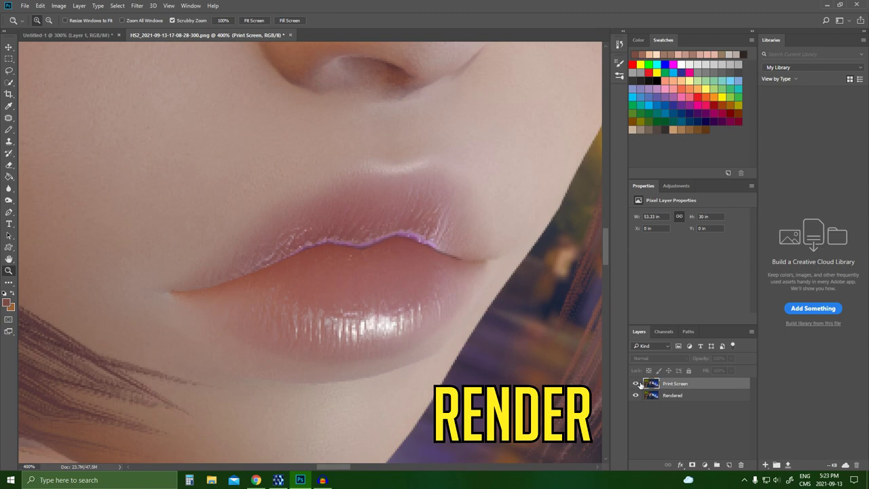
{"action": "left_click", "coordinate": [636, 384]}
{"action": "left_click", "coordinate": [637, 384]}
{"action": "left_click", "coordinate": [636, 384]}
{"action": "left_click", "coordinate": [637, 384]}
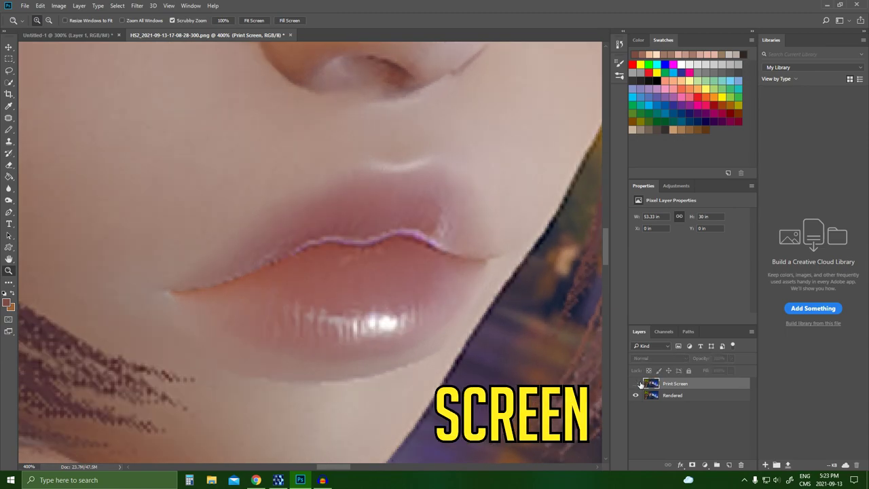
{"action": "left_click", "coordinate": [637, 384]}
{"action": "left_click", "coordinate": [637, 384]}
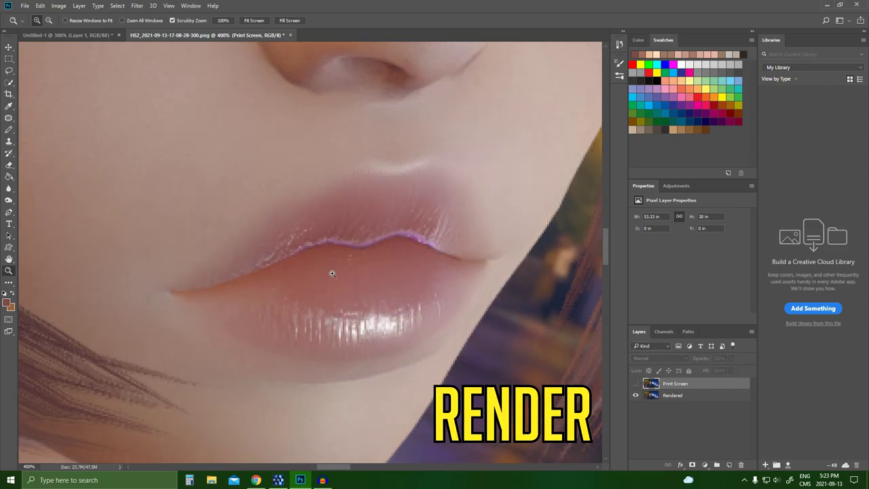
Step: Fit the whole image in view and switch back to the Honey Select 2 studio
{"action": "right_click", "coordinate": [475, 269]}
{"action": "left_click", "coordinate": [489, 274]}
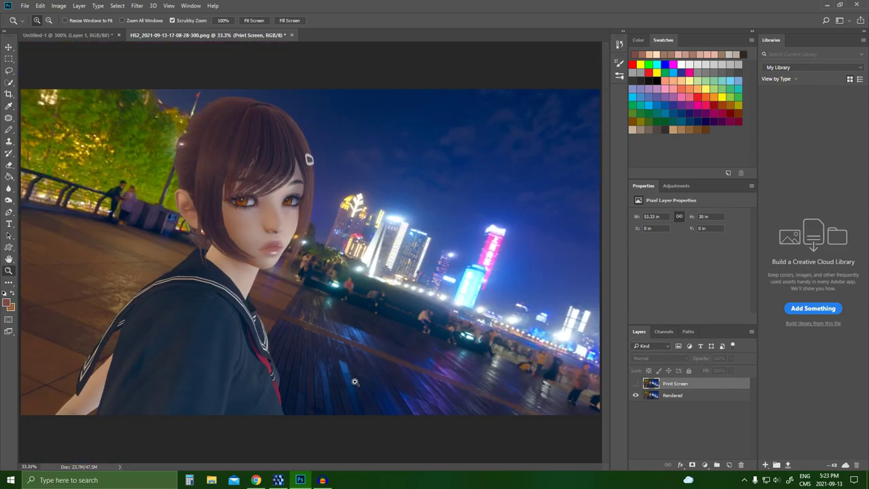
{"action": "left_click", "coordinate": [278, 480]}
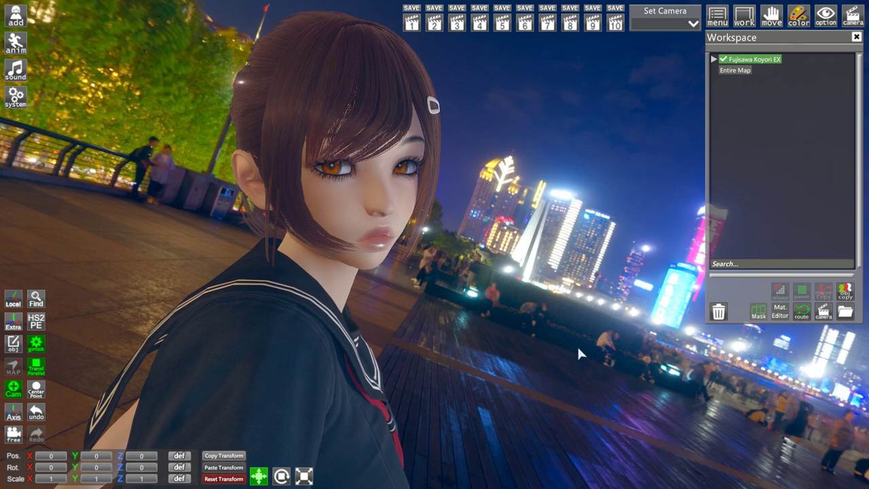